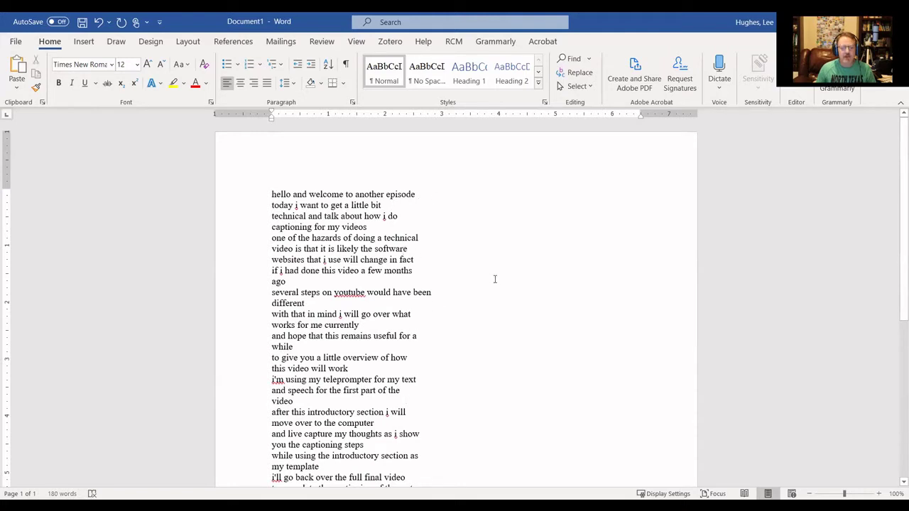
# Replace every paragraph mark in the transcript with a space, using Find and Replace on the whole document
pyautogui.scroll(-3, 495, 279)
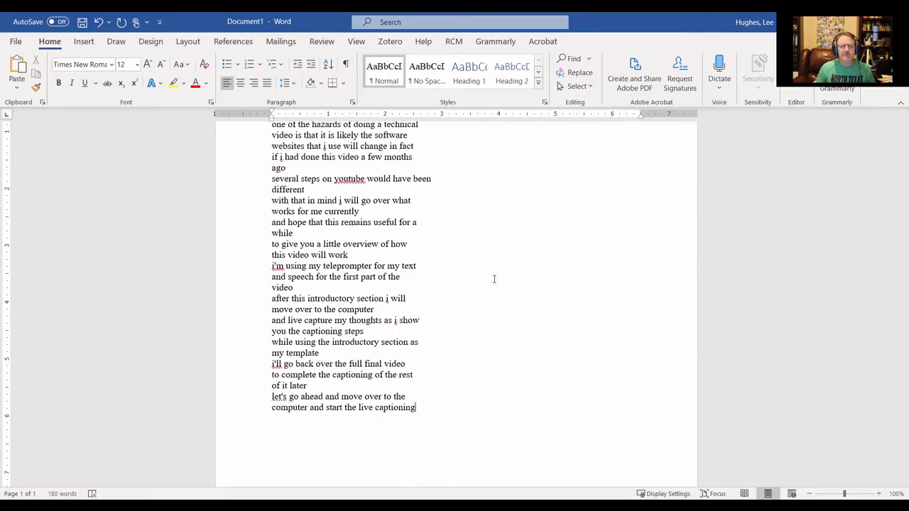
pyautogui.scroll(3, 494, 279)
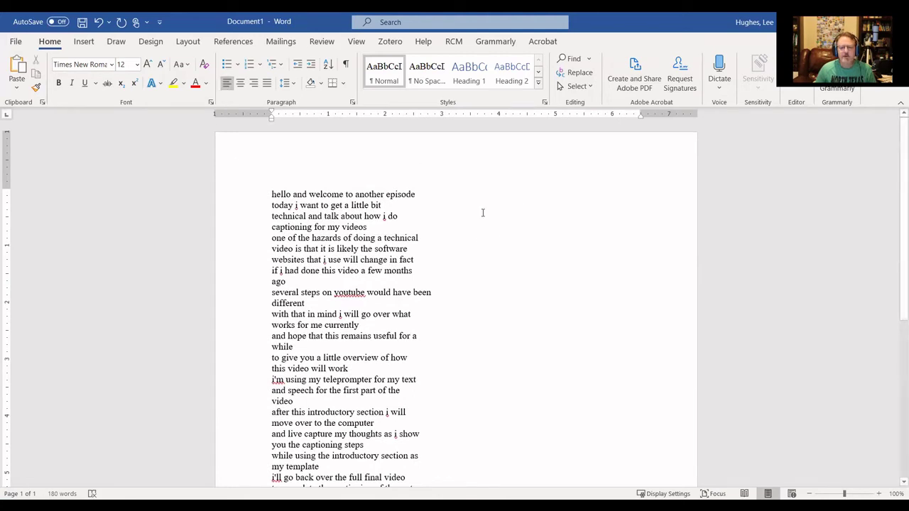
pyautogui.click(576, 74)
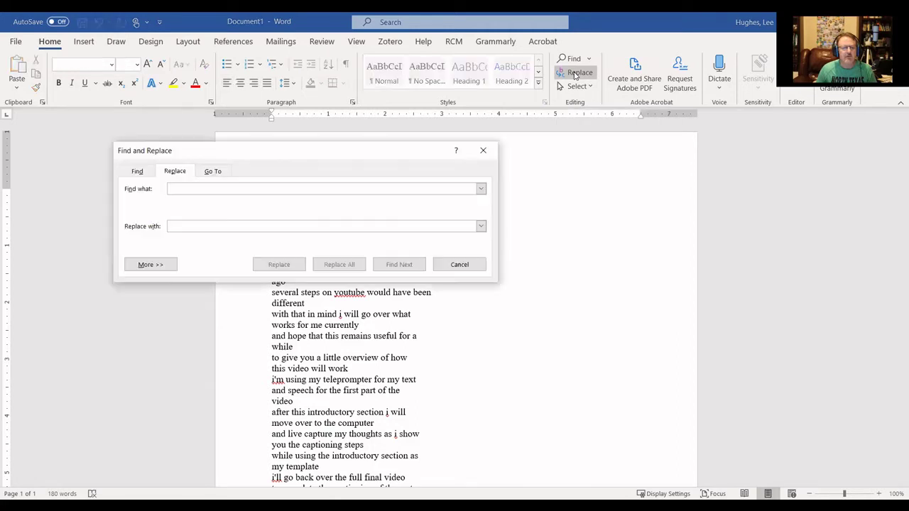
pyautogui.click(150, 265)
pyautogui.click(209, 412)
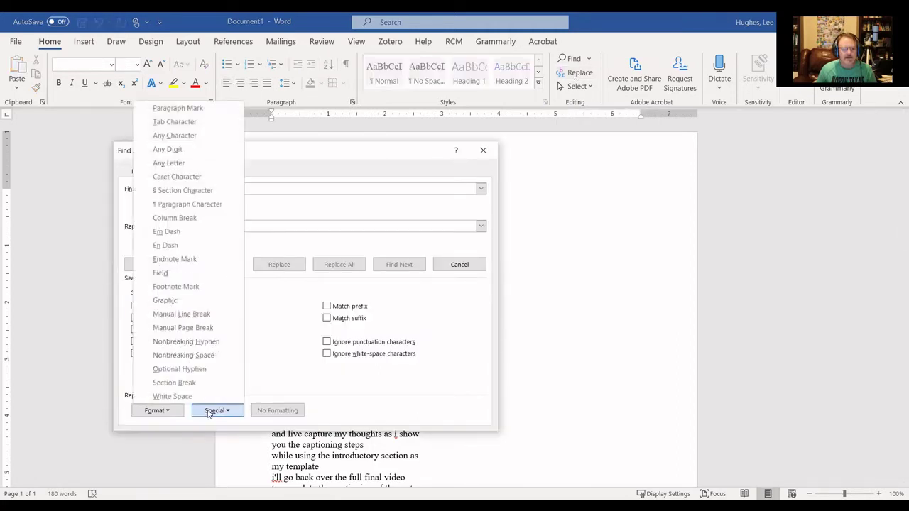
pyautogui.click(178, 108)
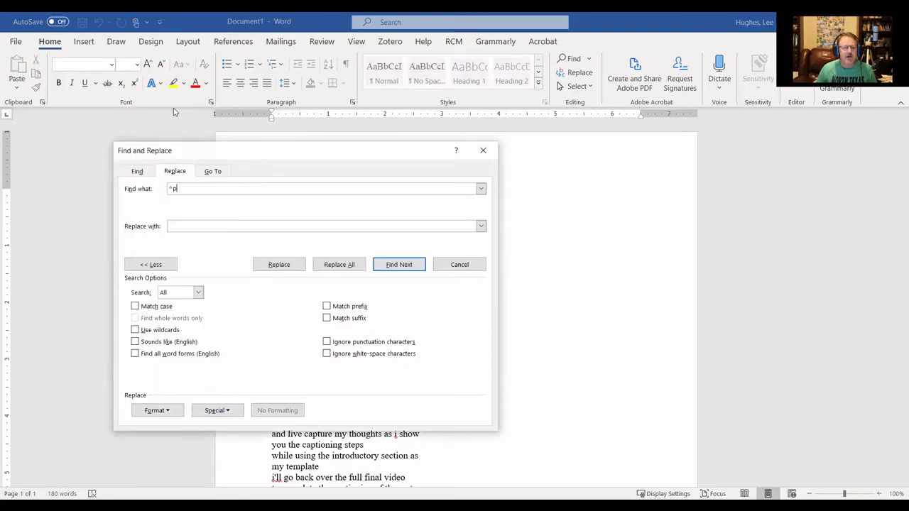
pyautogui.click(179, 226)
pyautogui.click(345, 264)
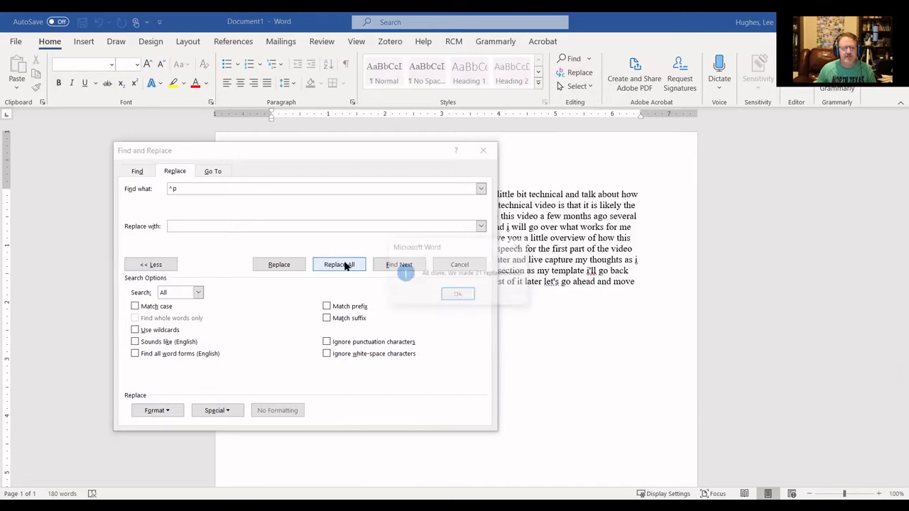
pyautogui.click(458, 296)
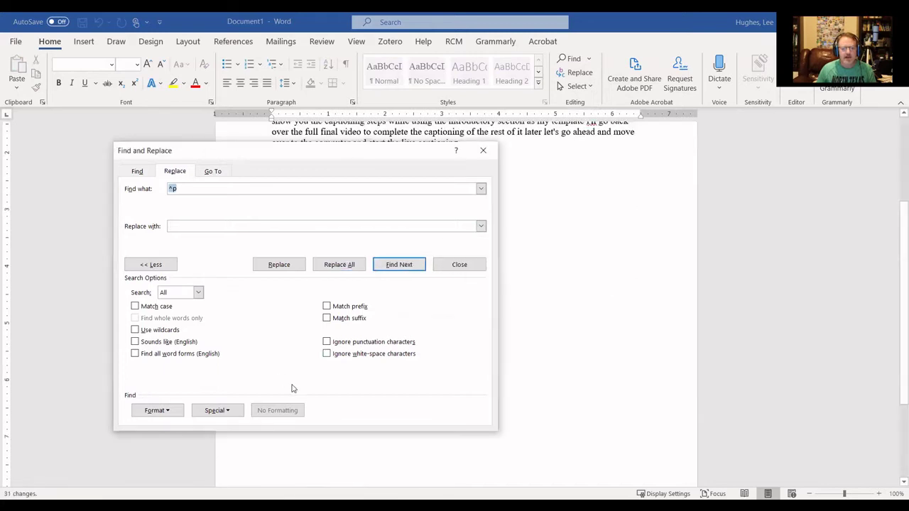
pyautogui.click(460, 265)
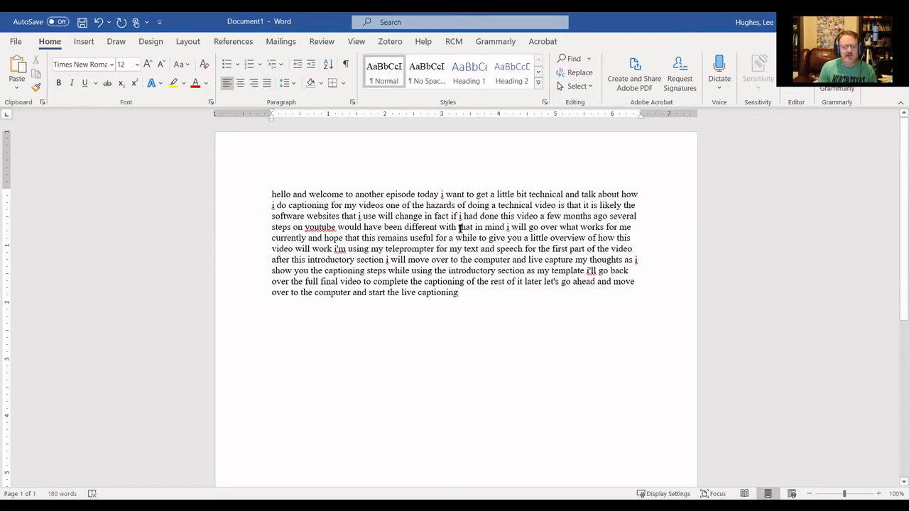
# Replace every lowercase "i" with a capital "I" throughout the transcript, matching whole words only
pyautogui.click(579, 73)
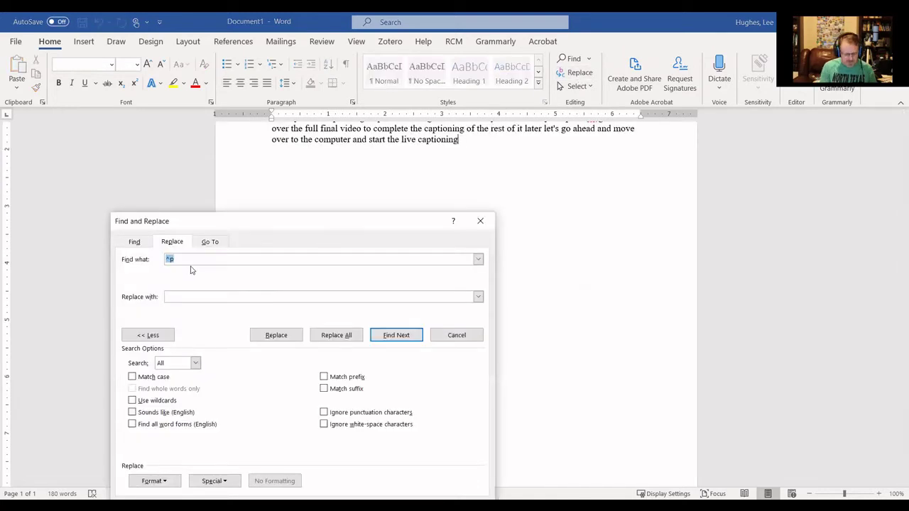
pyautogui.press('BackSpace')
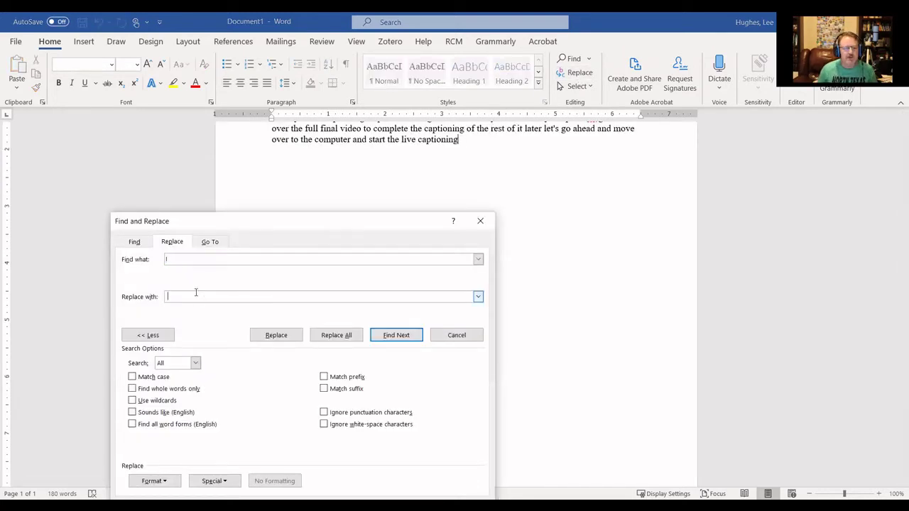
pyautogui.click(177, 258)
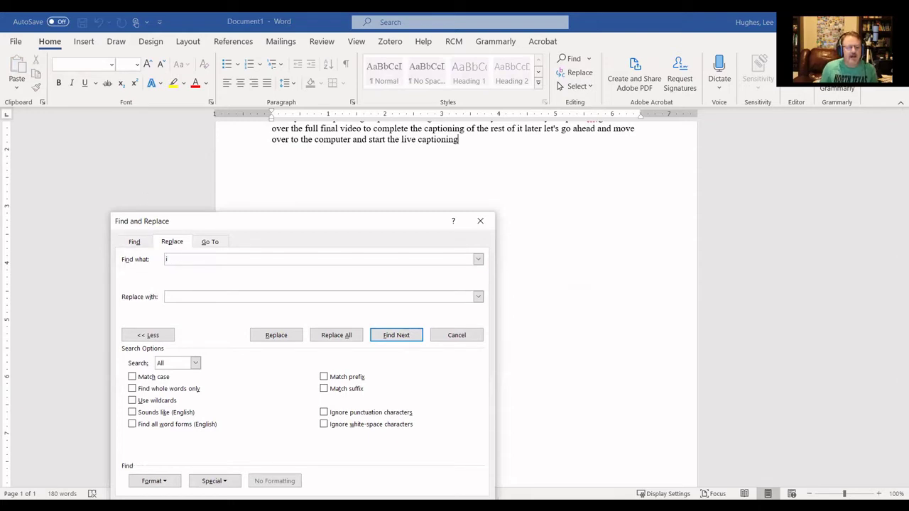
pyautogui.click(187, 296)
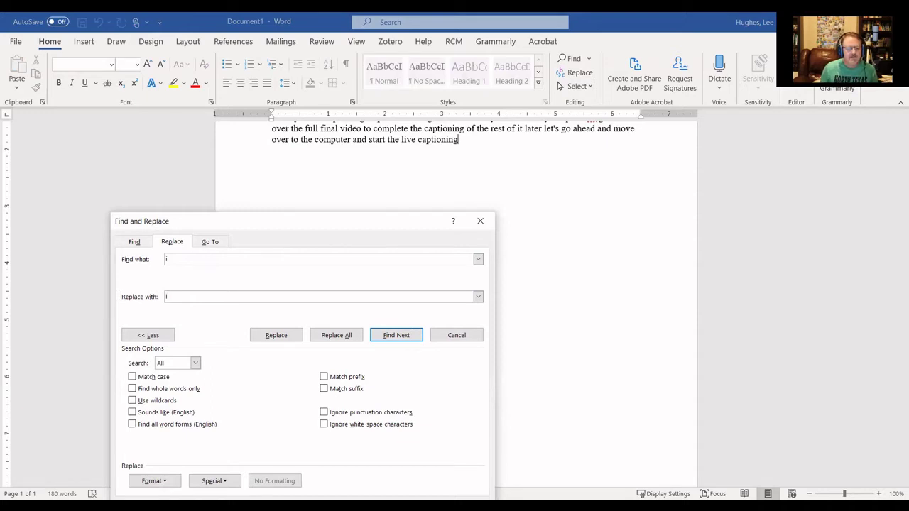
pyautogui.click(133, 390)
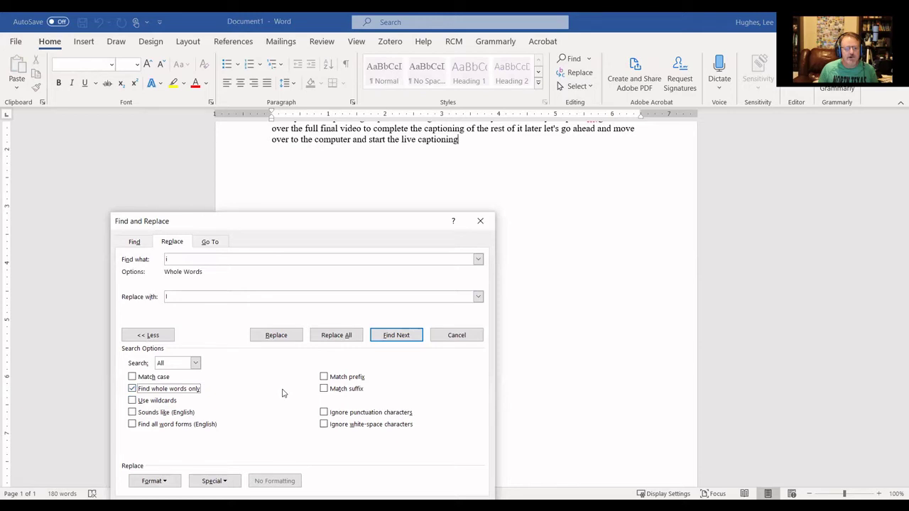
pyautogui.click(331, 336)
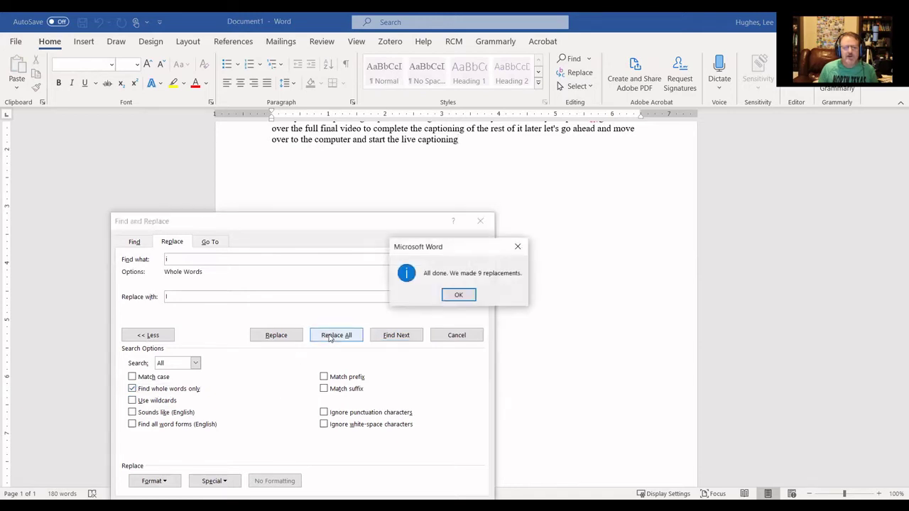
pyautogui.click(456, 296)
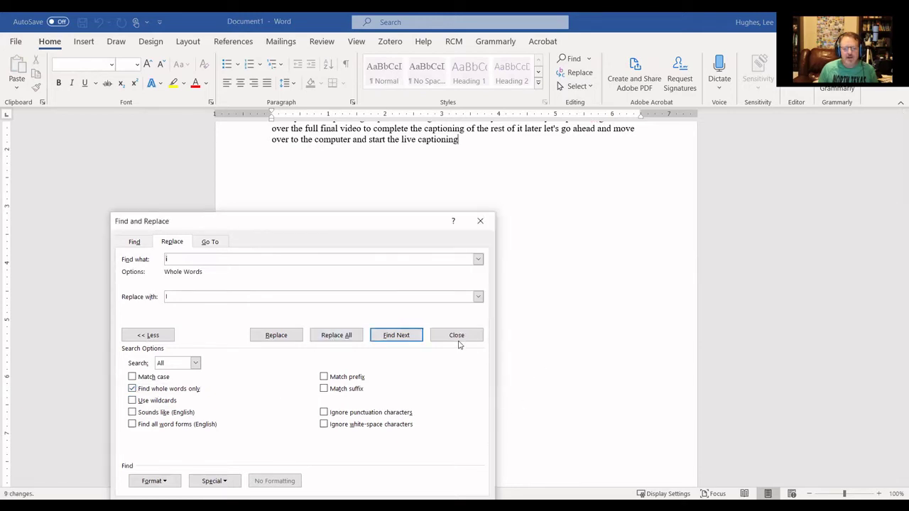
pyautogui.click(456, 336)
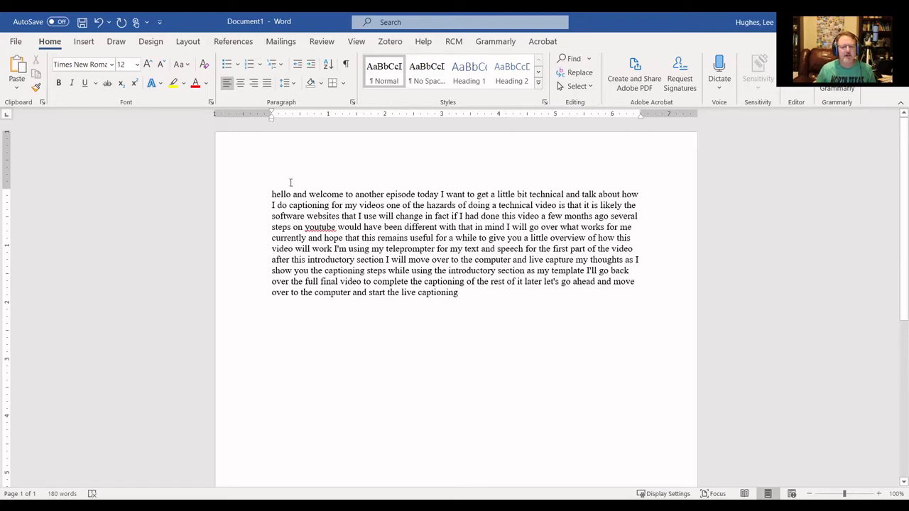
# Capitalize the opening word as "Hello" and add a period after "today" in the first line
pyautogui.click(273, 195)
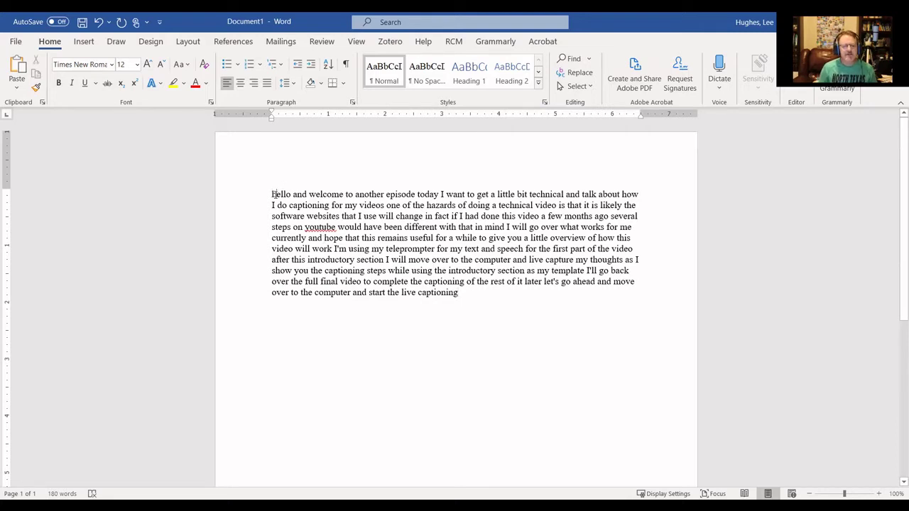
pyautogui.press('Delete')
pyautogui.write('H')
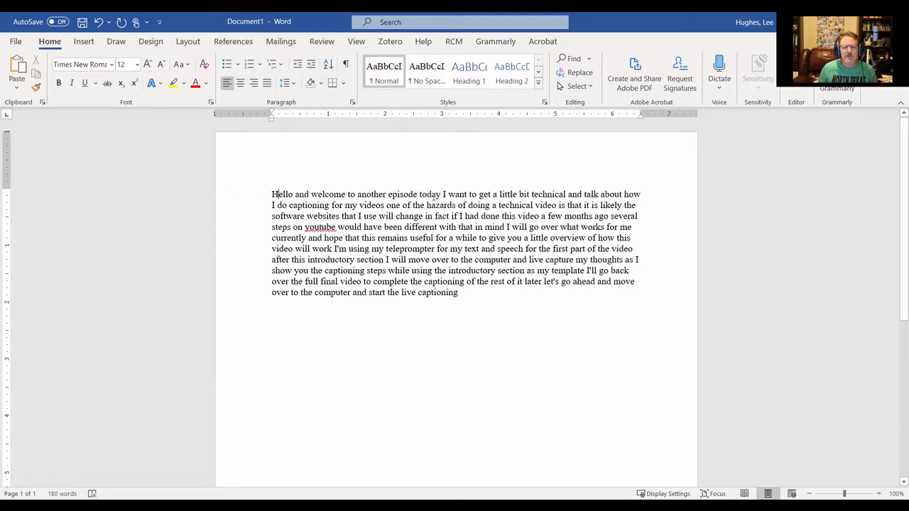
pyautogui.click(441, 194)
pyautogui.write('.')
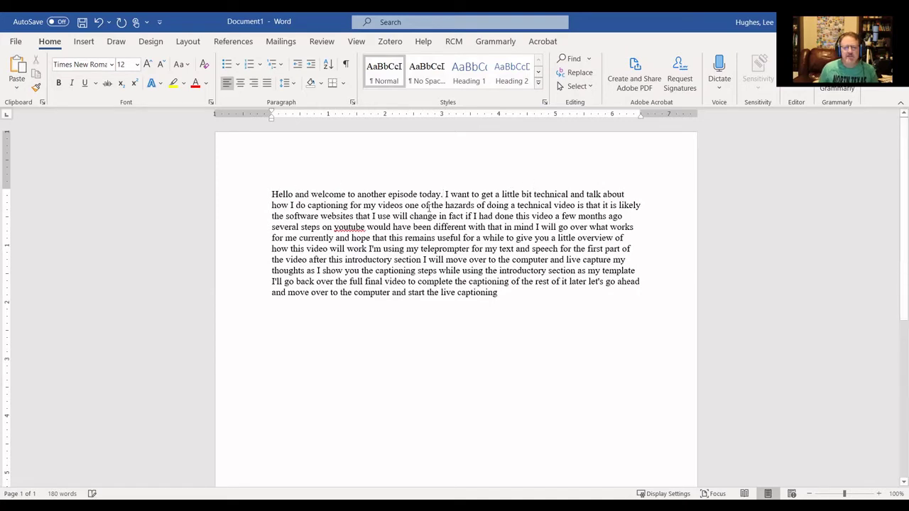
# Add a period after "for my videos" and capitalize "One" at the start of the following sentence
pyautogui.click(403, 206)
pyautogui.write('.')
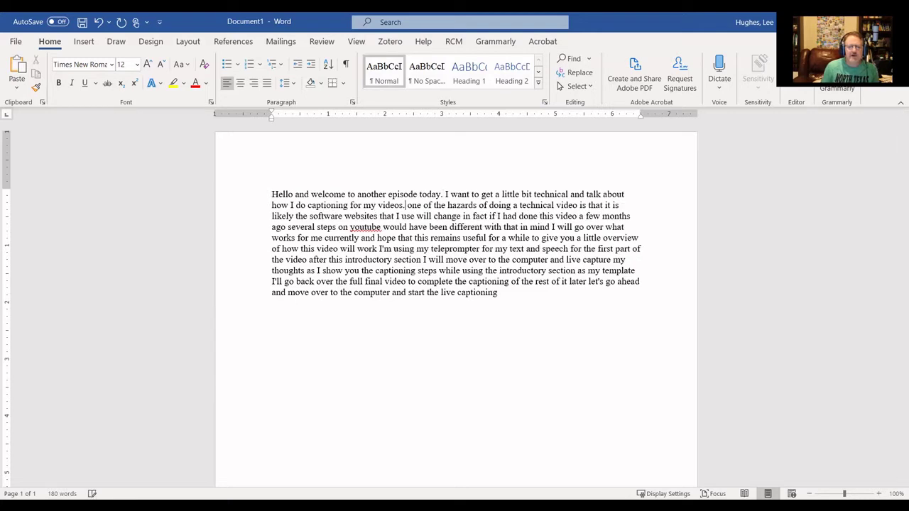
pyautogui.press('Right')
pyautogui.press('Delete')
pyautogui.write('O')
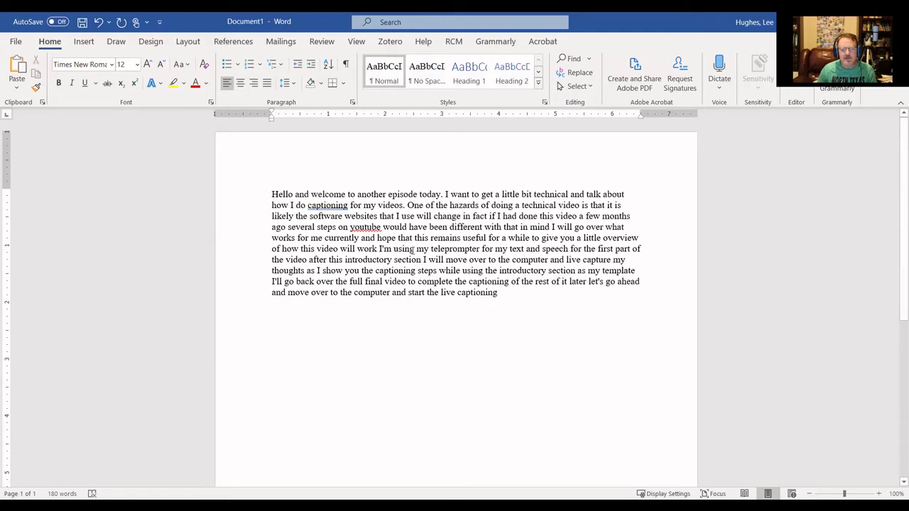
# Start saving the document under a new name and browse to the TTCV folder inside Videos
pyautogui.click(16, 44)
pyautogui.click(39, 198)
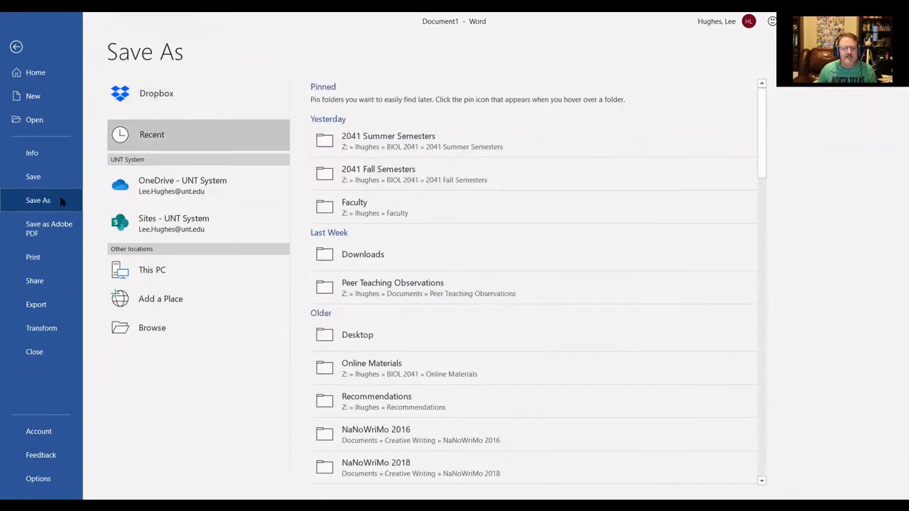
pyautogui.click(151, 327)
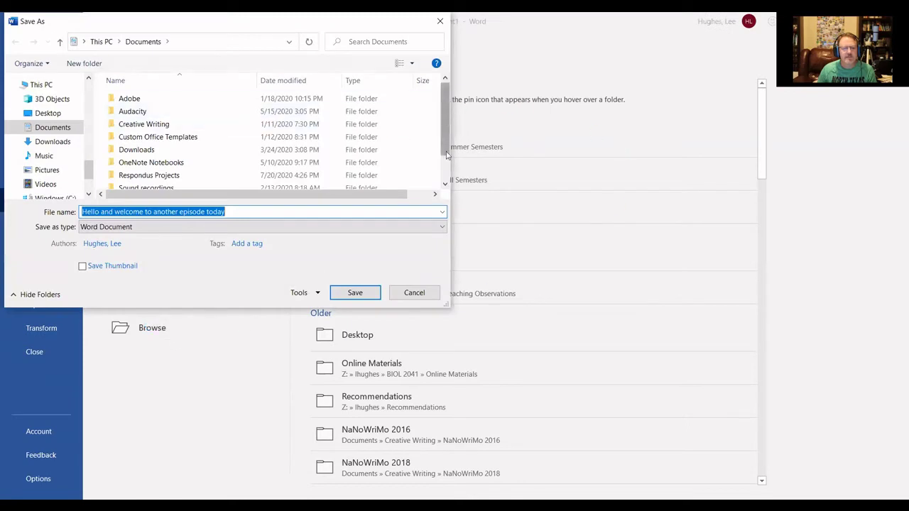
pyautogui.scroll(-2, 446, 155)
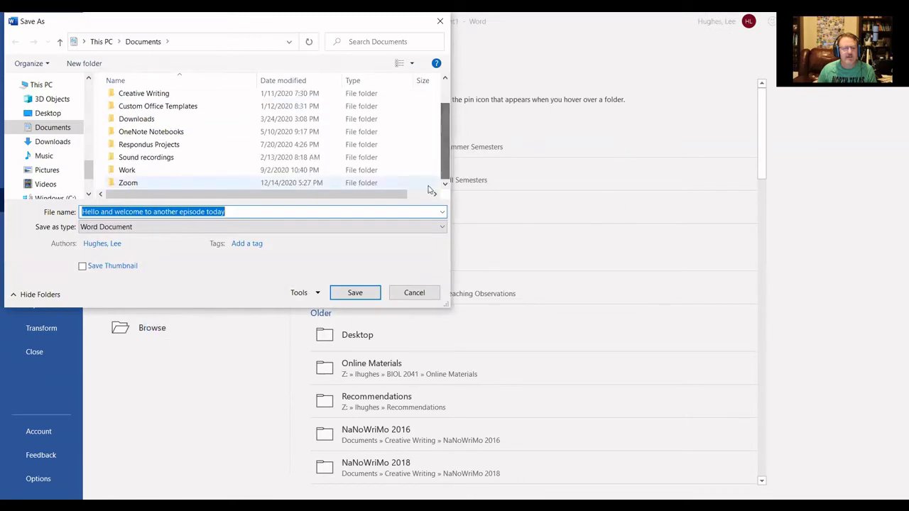
pyautogui.click(37, 184)
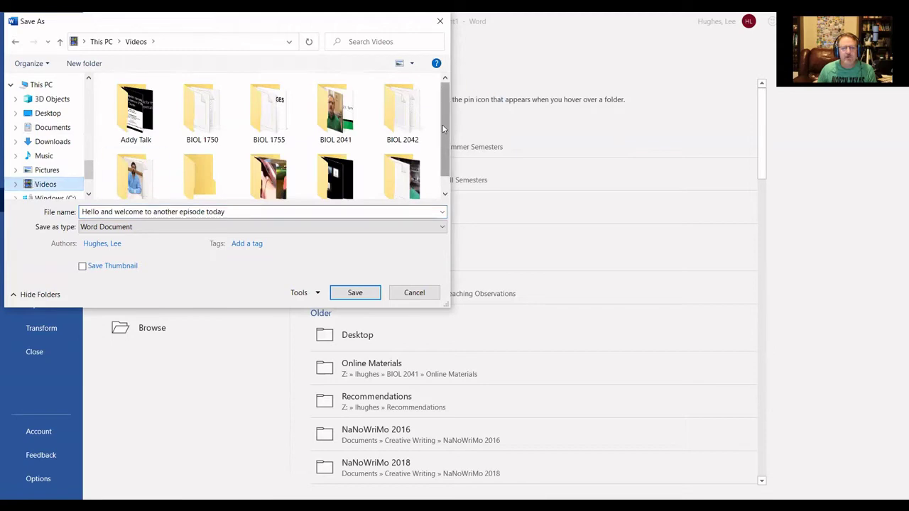
pyautogui.scroll(-1, 419, 192)
pyautogui.click(401, 168)
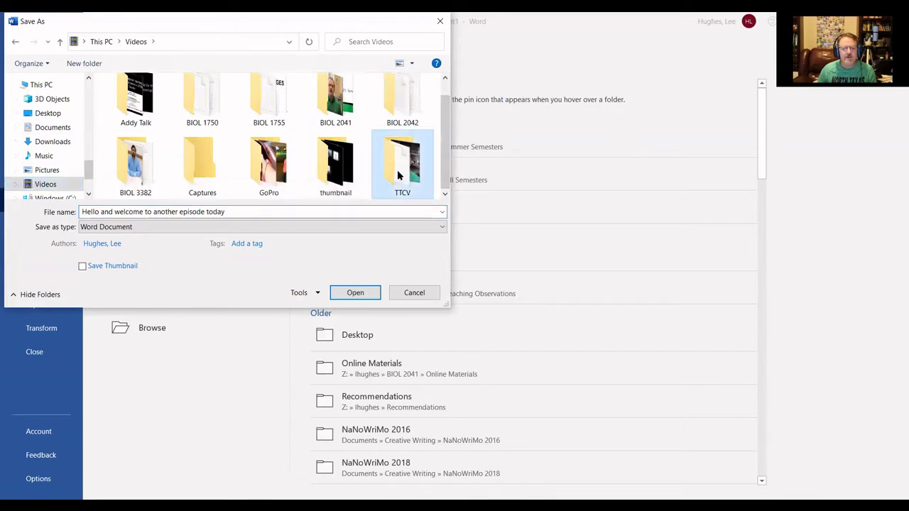
pyautogui.doubleClick(399, 168)
pyautogui.scroll(-3, 262, 170)
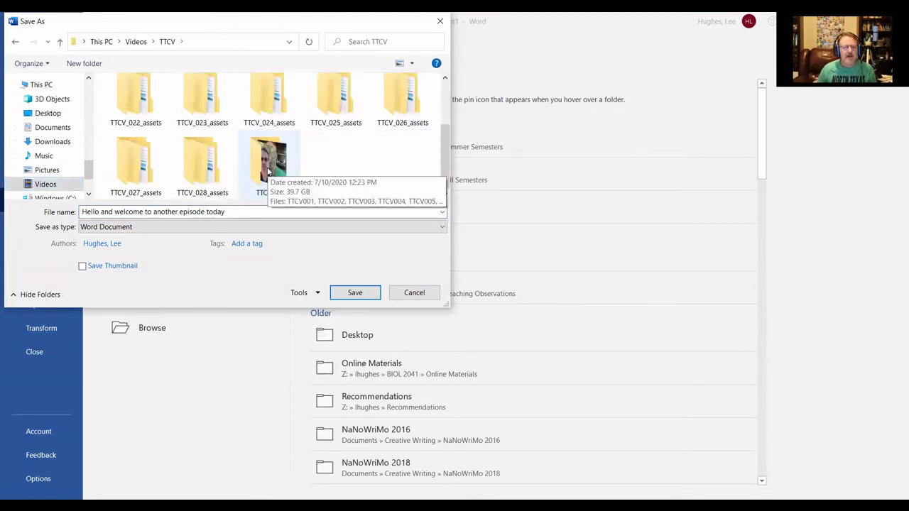
# Save the transcript as TTCV_028workingtranscript in Plain Text format with the default Windows text encoding
pyautogui.click(239, 211)
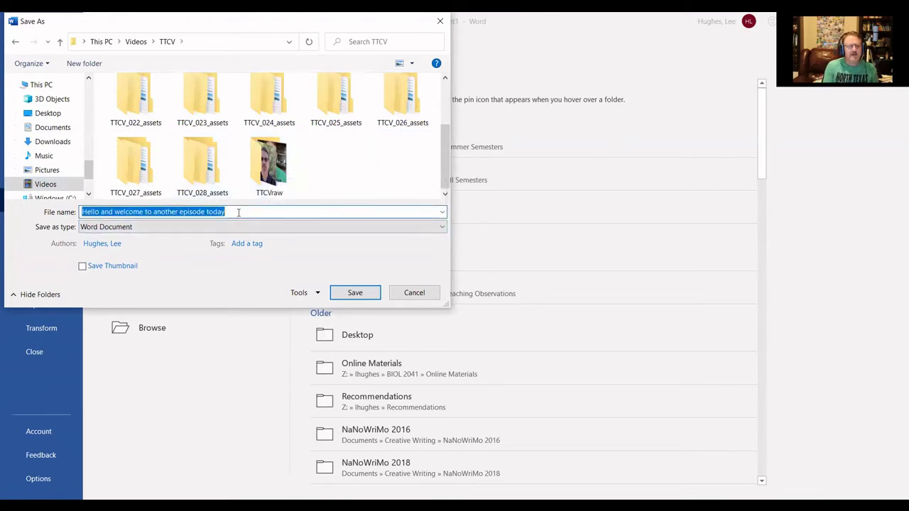
pyautogui.press('BackSpace')
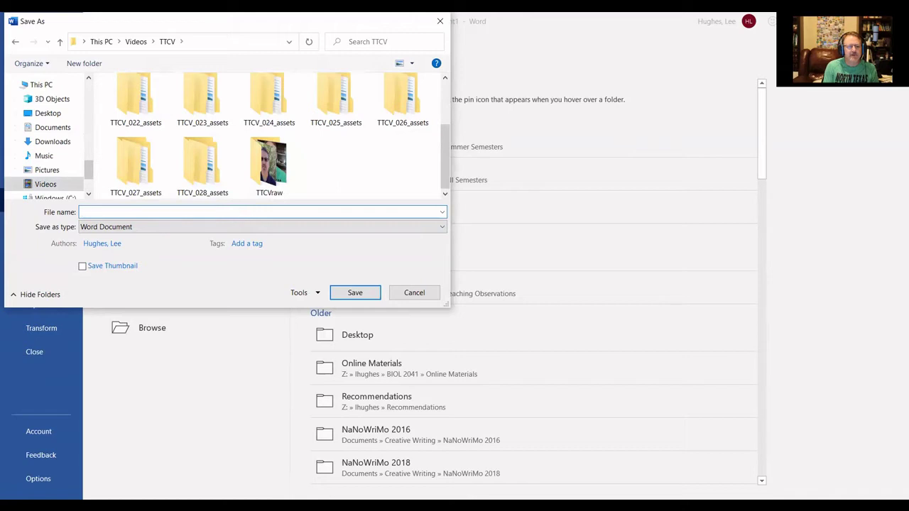
pyautogui.write('TTCV_')
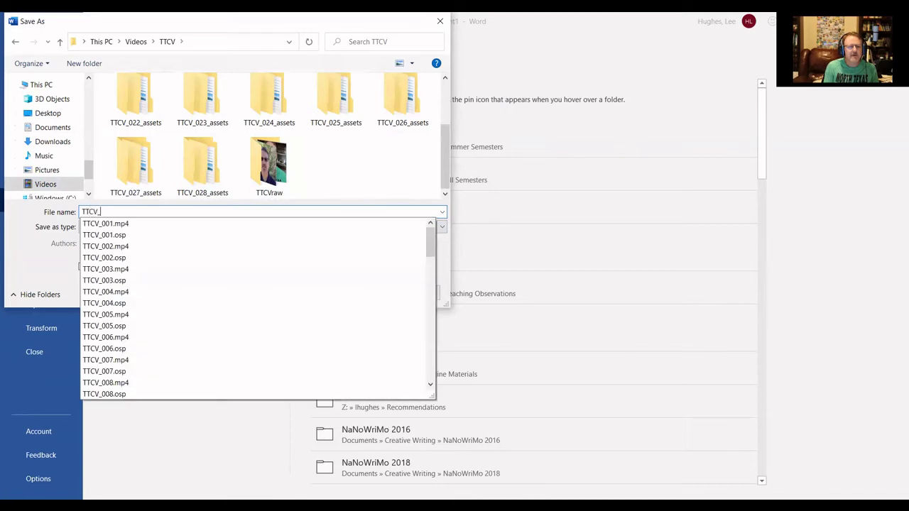
pyautogui.write('028')
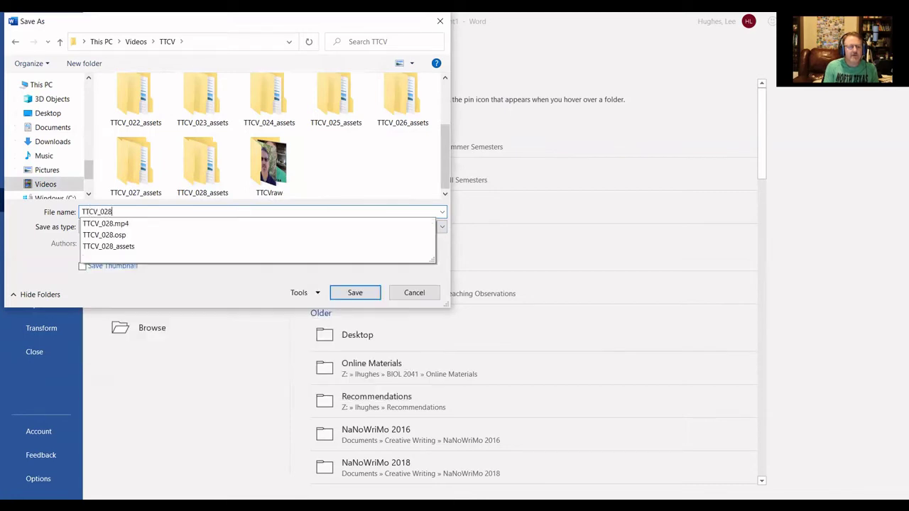
pyautogui.write('workingtransc')
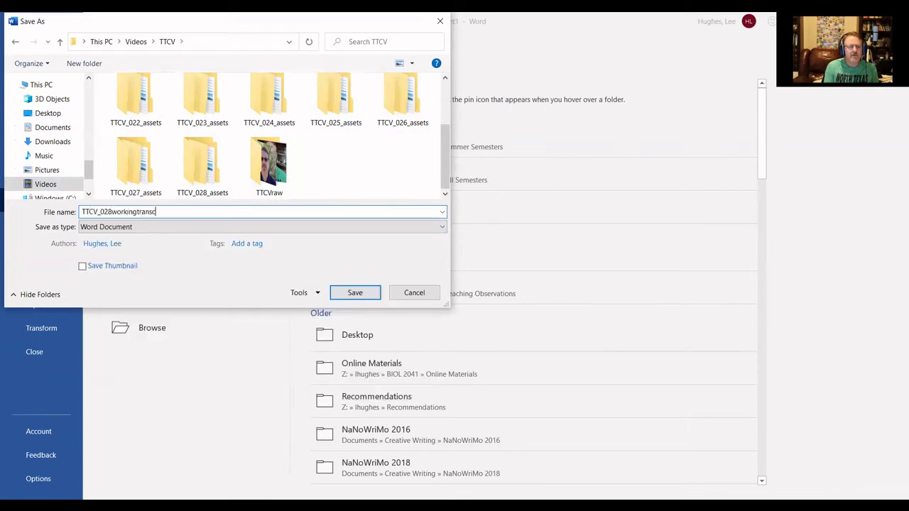
pyautogui.write('ript')
pyautogui.click(188, 227)
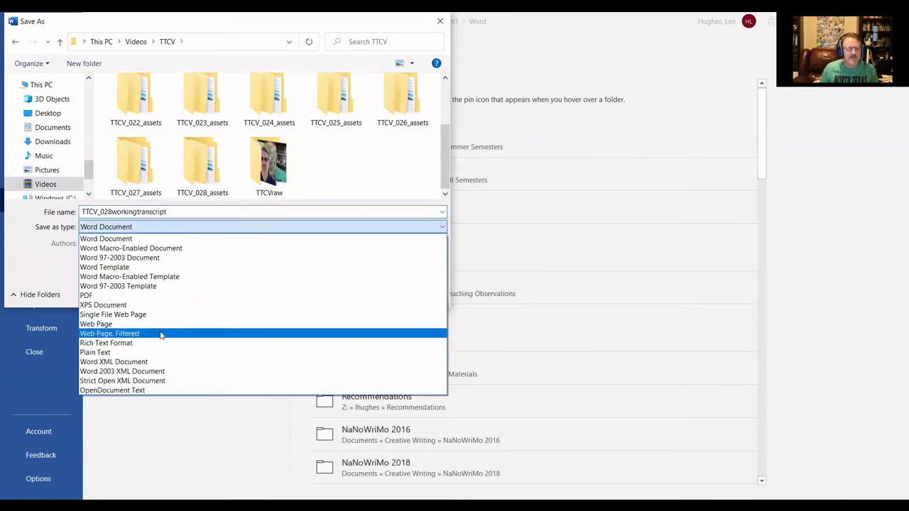
pyautogui.click(93, 354)
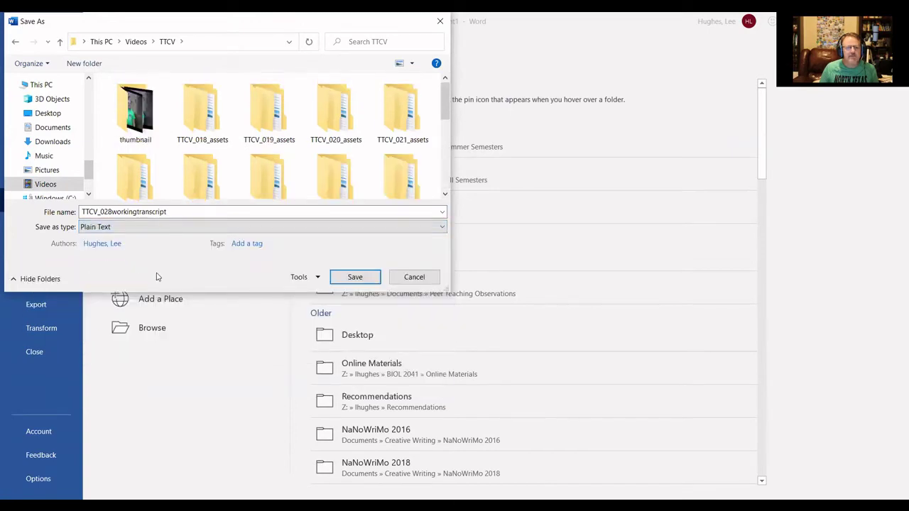
pyautogui.click(357, 278)
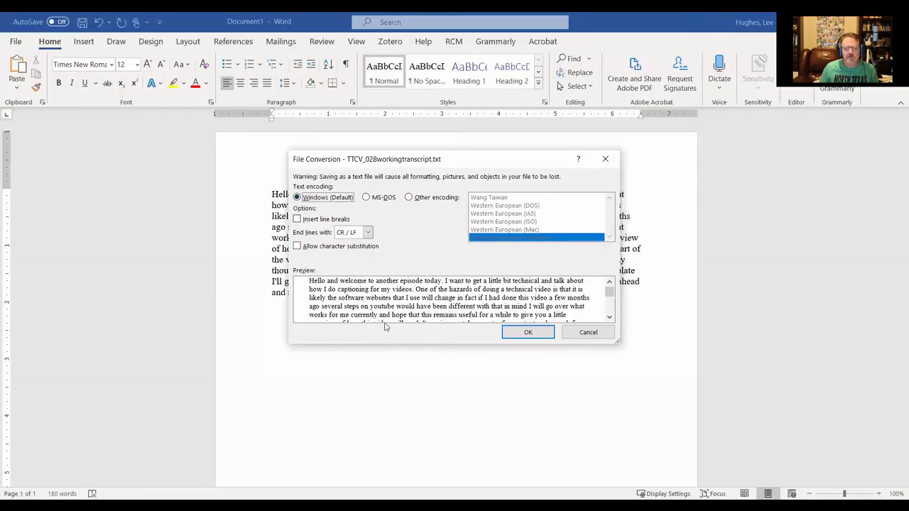
pyautogui.click(522, 330)
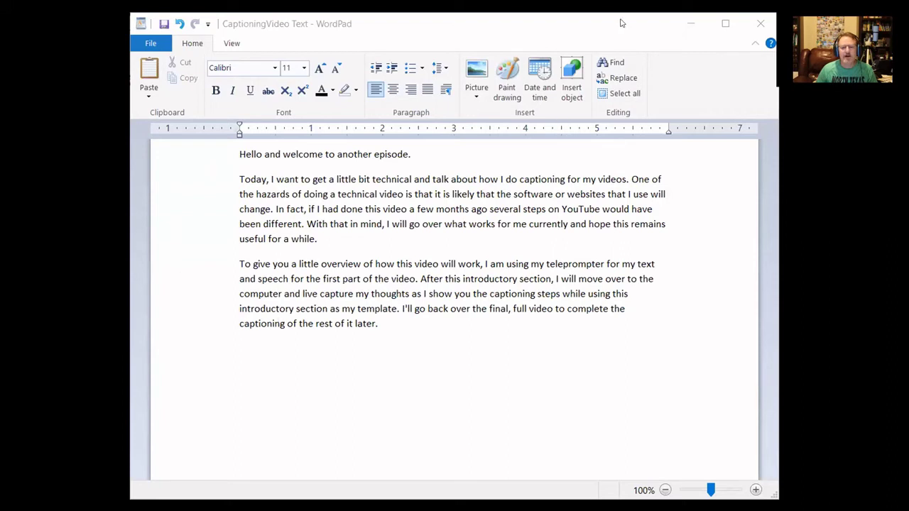
# Switch to the CaptioningVideo Text document in WordPad
pyautogui.click(614, 55)
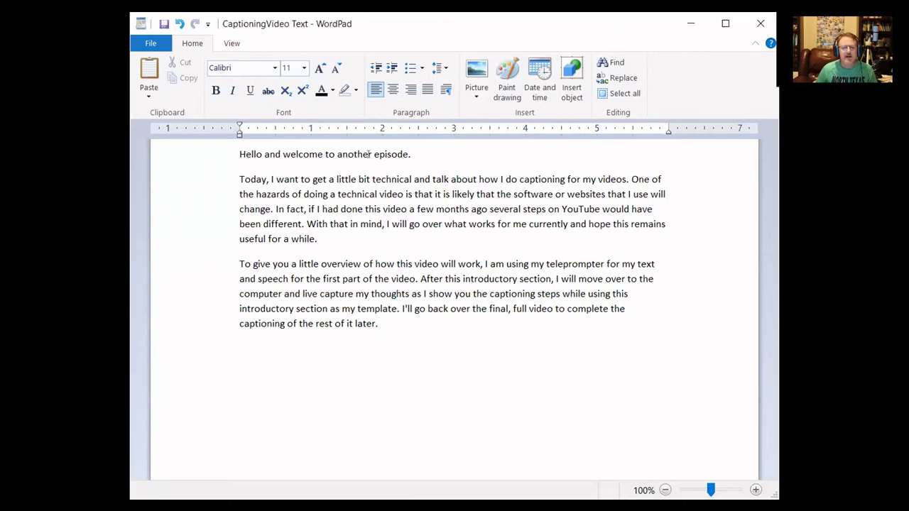